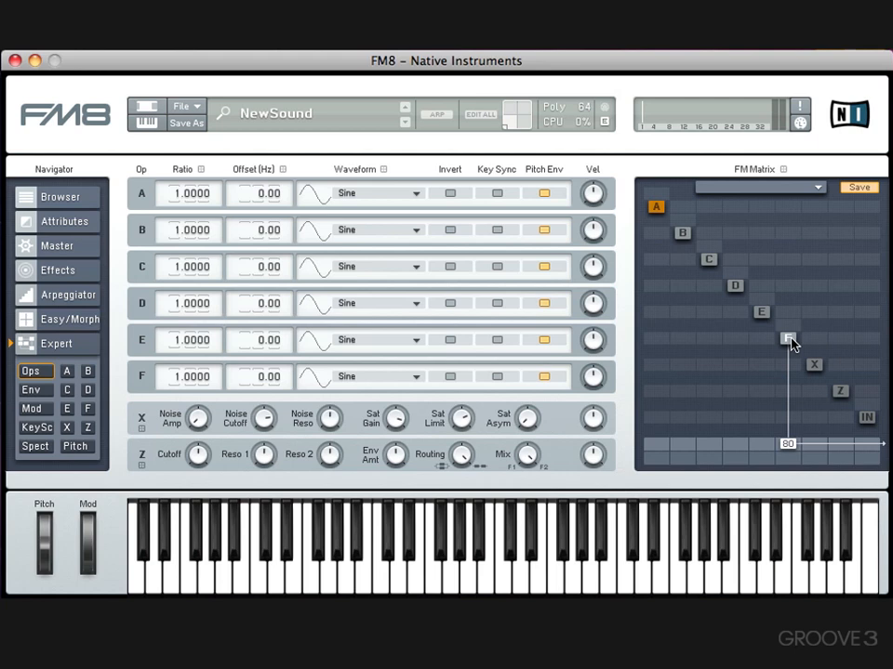
Step: Show the spectrum and waveform display and set operator F's feedback onto itself to 42
{"action": "left_click", "coordinate": [34, 448]}
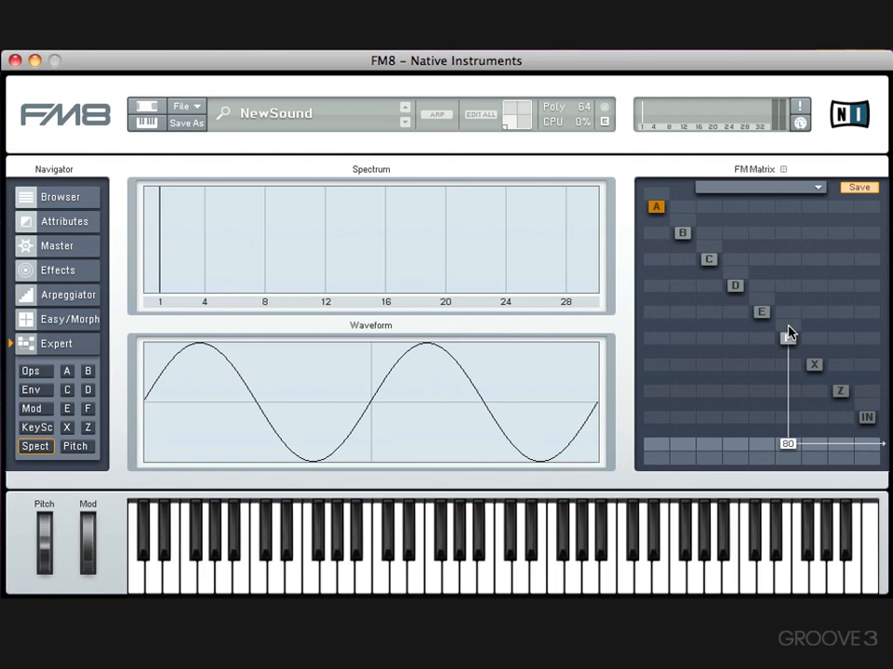
{"action": "mouse_move", "coordinate": [787, 335]}
{"action": "left_mouse_down"}
{"action": "mouse_move", "coordinate": [789, 278]}
{"action": "mouse_move", "coordinate": [792, 330]}
{"action": "left_mouse_up"}
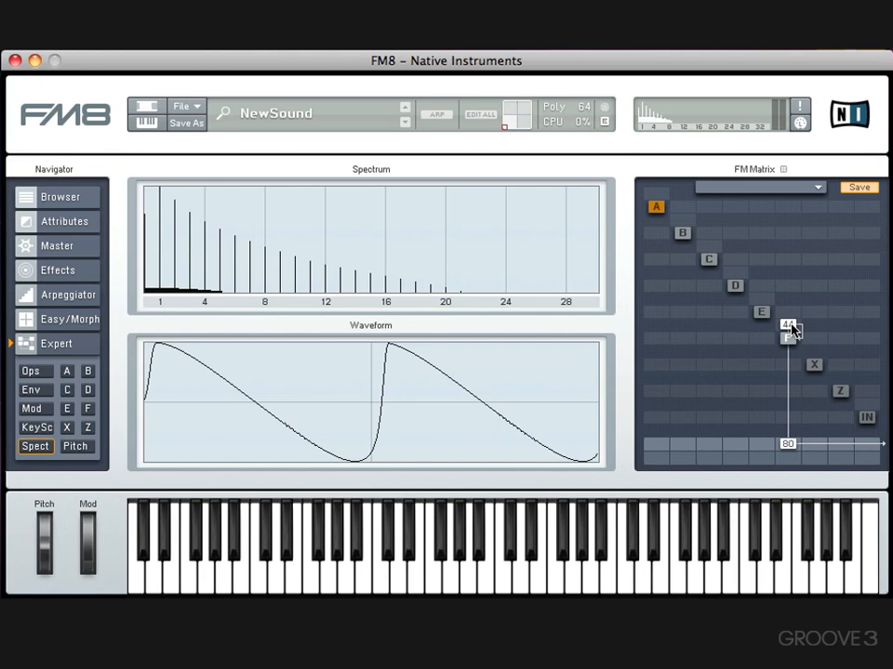
{"action": "mouse_move", "coordinate": [793, 331]}
{"action": "left_mouse_down"}
{"action": "mouse_move", "coordinate": [793, 295]}
{"action": "mouse_move", "coordinate": [793, 340]}
{"action": "left_mouse_up"}
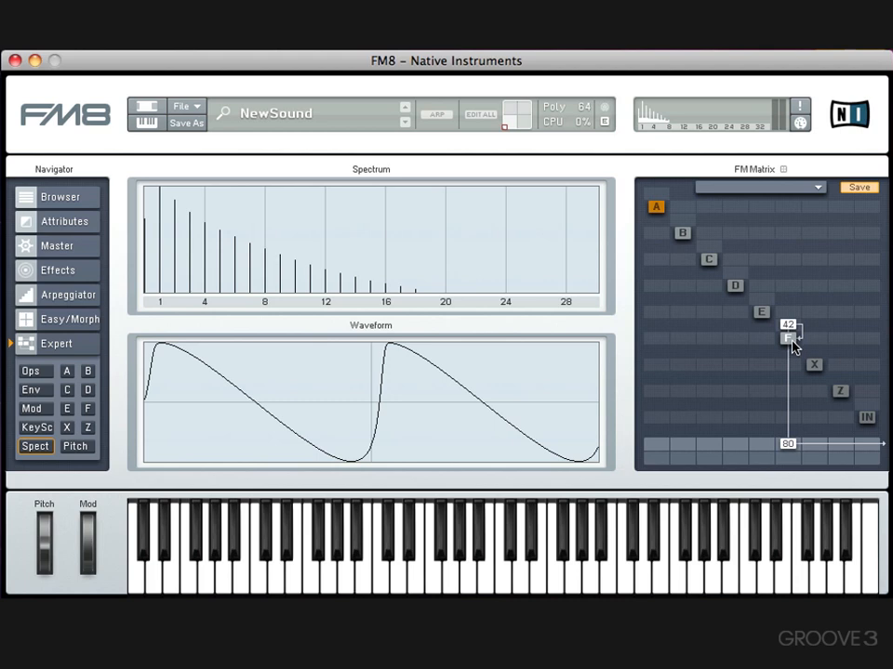
Step: Give operator E a Sawtooth waveform with Key Sync enabled and send it to the output at 79
{"action": "left_click", "coordinate": [761, 313]}
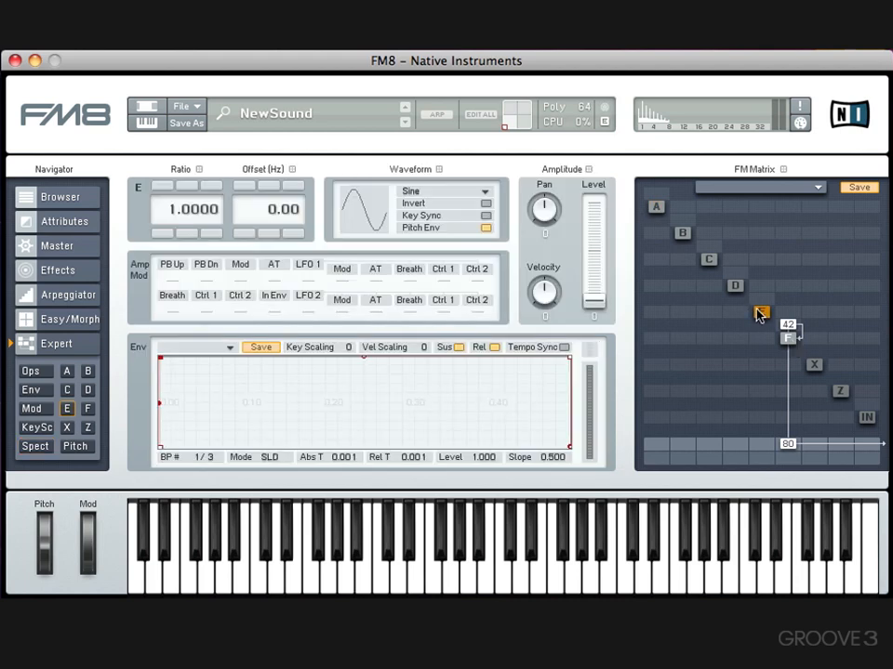
{"action": "left_click", "coordinate": [481, 193]}
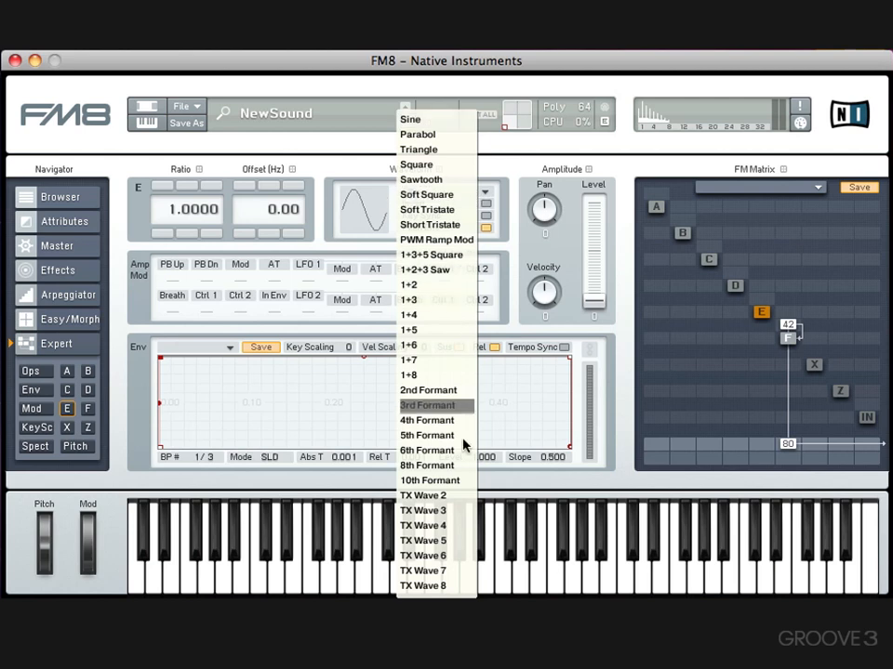
{"action": "left_click", "coordinate": [434, 181]}
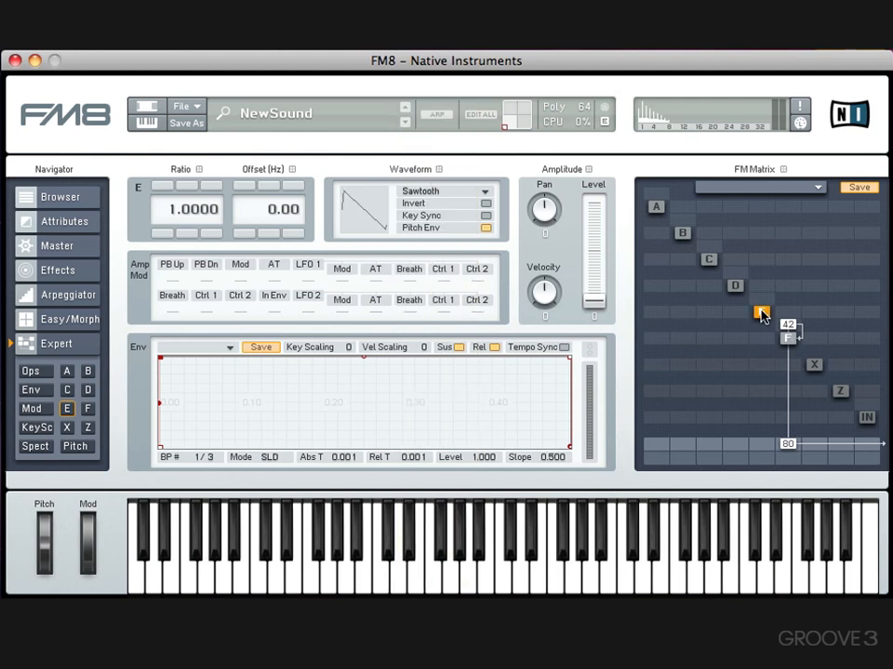
{"action": "left_click_drag", "start_coordinate": [762, 445], "coordinate": [760, 385]}
{"action": "left_click", "coordinate": [461, 219]}
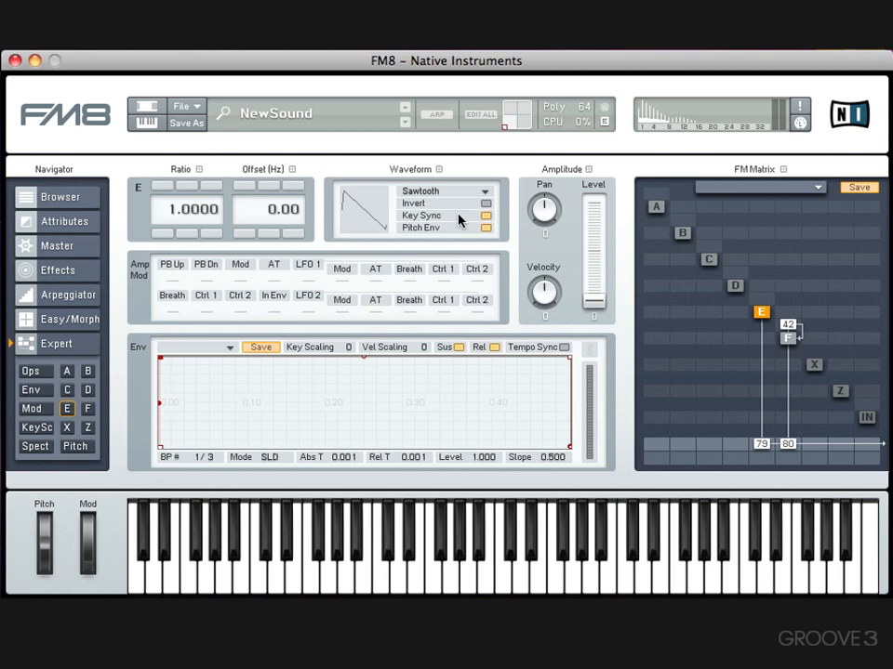
Step: Enable Key Sync on operator F and pan operator E to -99 and operator F to 100
{"action": "left_click", "coordinate": [789, 341]}
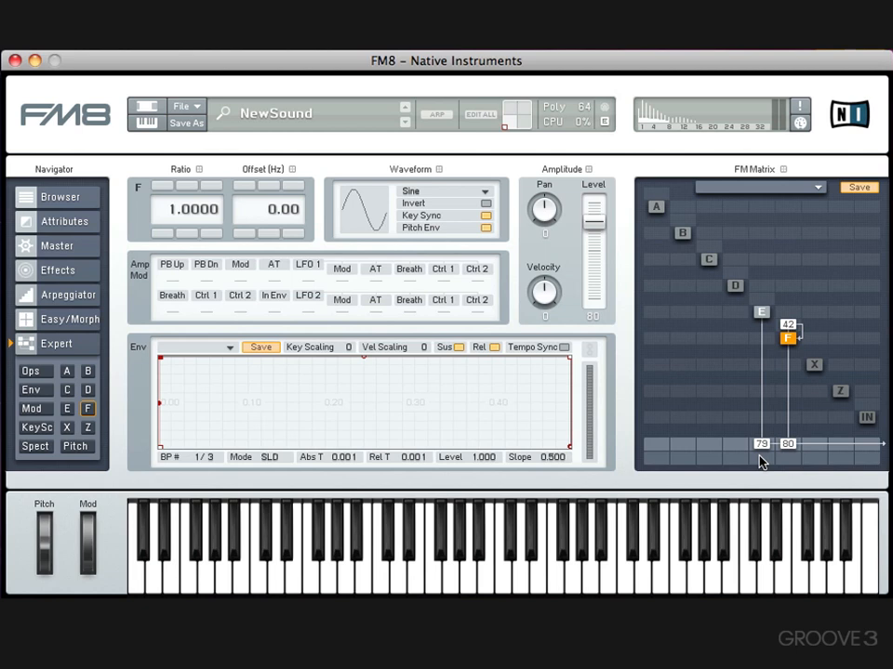
{"action": "left_click_drag", "start_coordinate": [761, 462], "coordinate": [759, 502]}
{"action": "left_click_drag", "start_coordinate": [784, 461], "coordinate": [793, 381]}
Step: Set operator E's feedback onto itself to 16 in the FM matrix with the spectrum display showing
{"action": "left_click", "coordinate": [763, 445]}
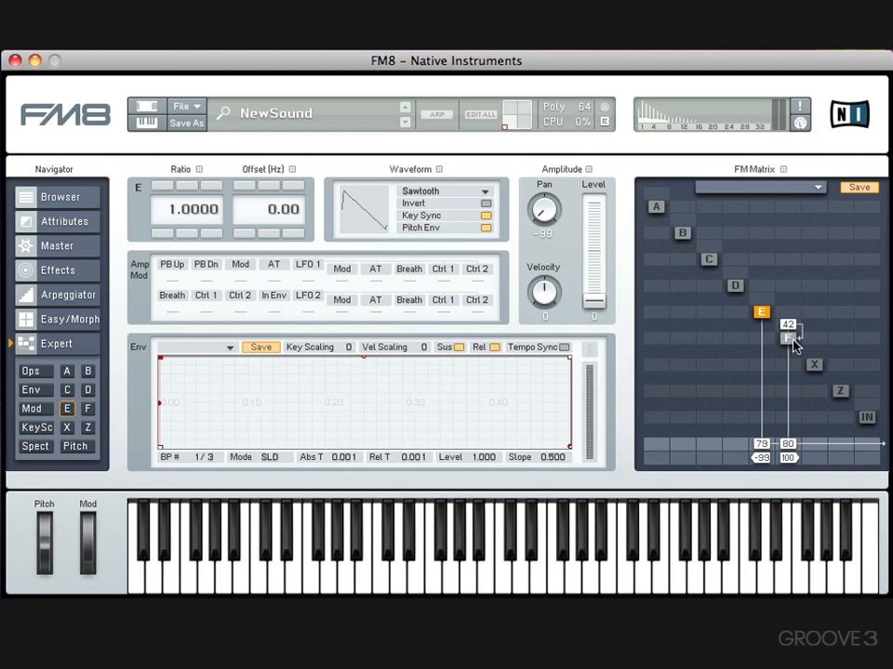
{"action": "left_click", "coordinate": [35, 447]}
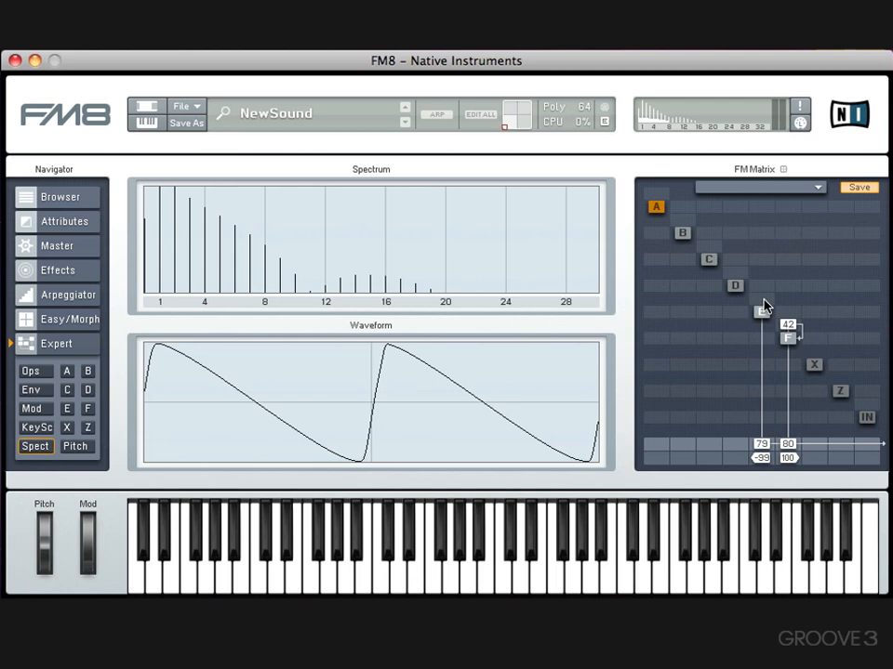
{"action": "left_click_drag", "start_coordinate": [763, 307], "coordinate": [764, 292]}
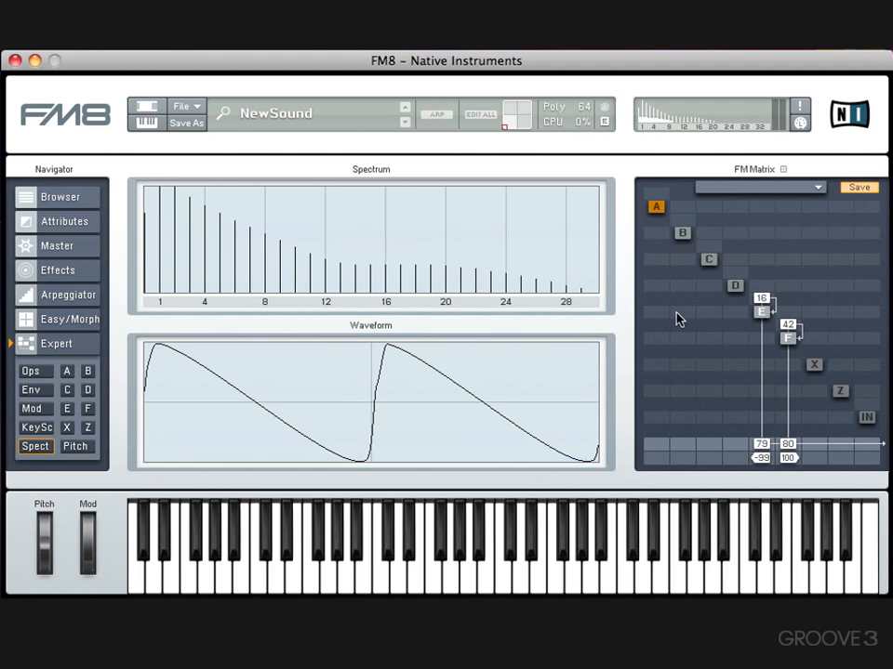
Step: Detune the operators by setting E's ratio to 1.0063 and F's to 0.9921, leaving E's offset at 0.00 Hz
{"action": "left_click", "coordinate": [33, 371]}
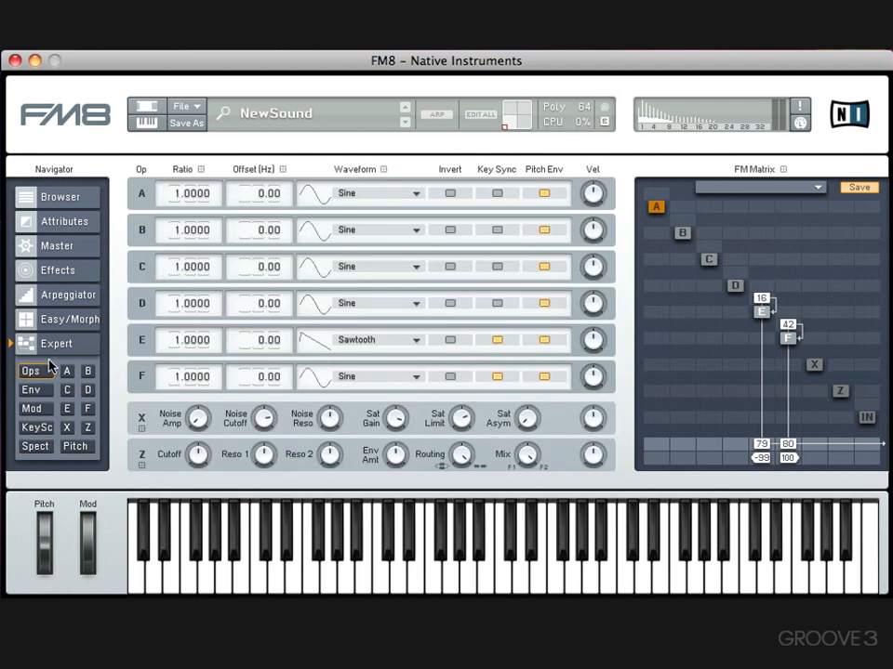
{"action": "left_click_drag", "start_coordinate": [210, 328], "coordinate": [213, 261]}
{"action": "left_click_drag", "start_coordinate": [210, 379], "coordinate": [195, 451]}
{"action": "mouse_move", "coordinate": [204, 346]}
{"action": "left_mouse_down"}
{"action": "mouse_move", "coordinate": [203, 387]}
{"action": "mouse_move", "coordinate": [208, 336]}
{"action": "left_mouse_up"}
{"action": "left_click_drag", "start_coordinate": [262, 340], "coordinate": [265, 329]}
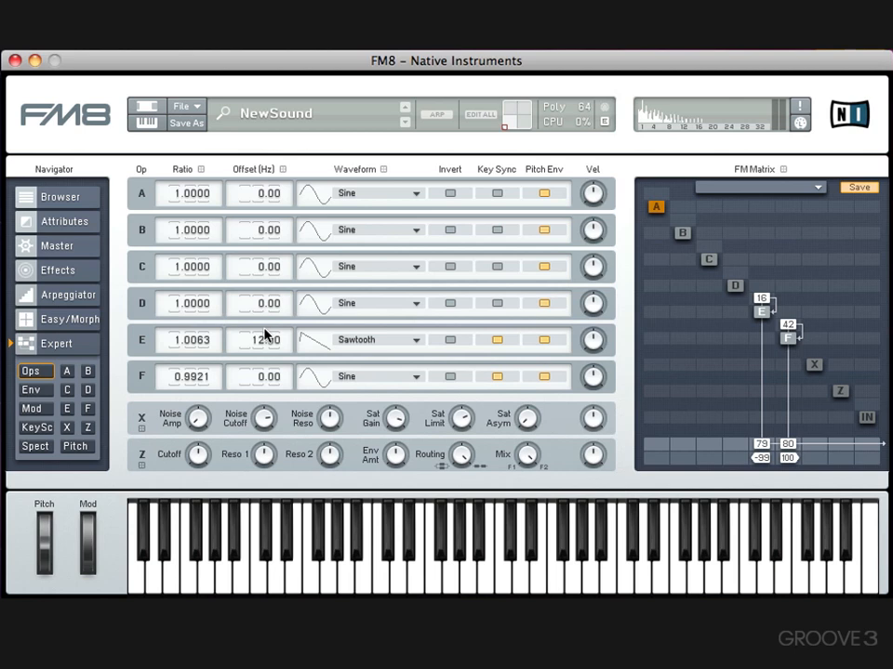
{"action": "left_click_drag", "start_coordinate": [264, 329], "coordinate": [259, 339]}
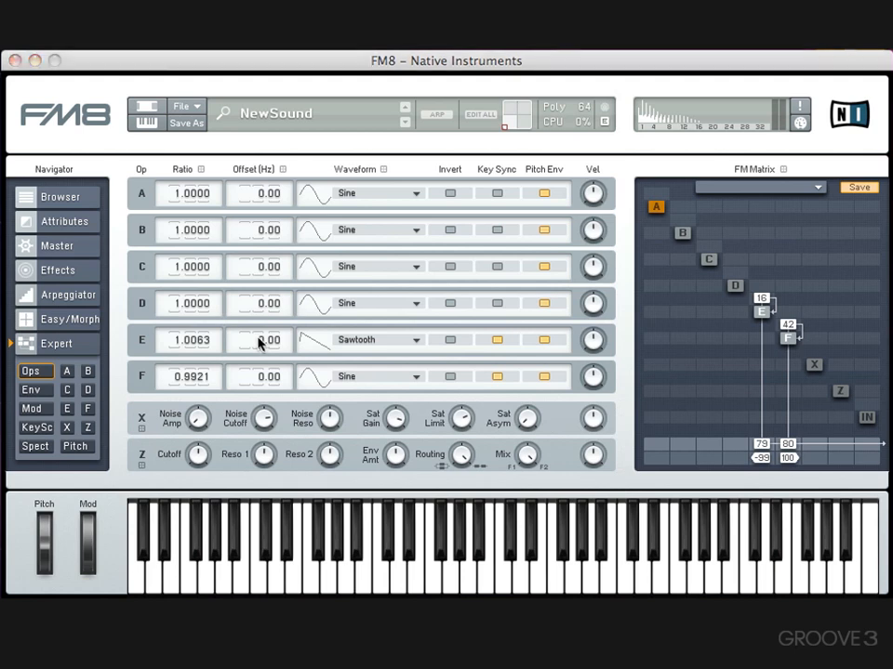
Step: Link the envelopes of operators E and F and extend their release to 0.167 with a slope of 0.820
{"action": "left_click", "coordinate": [37, 391]}
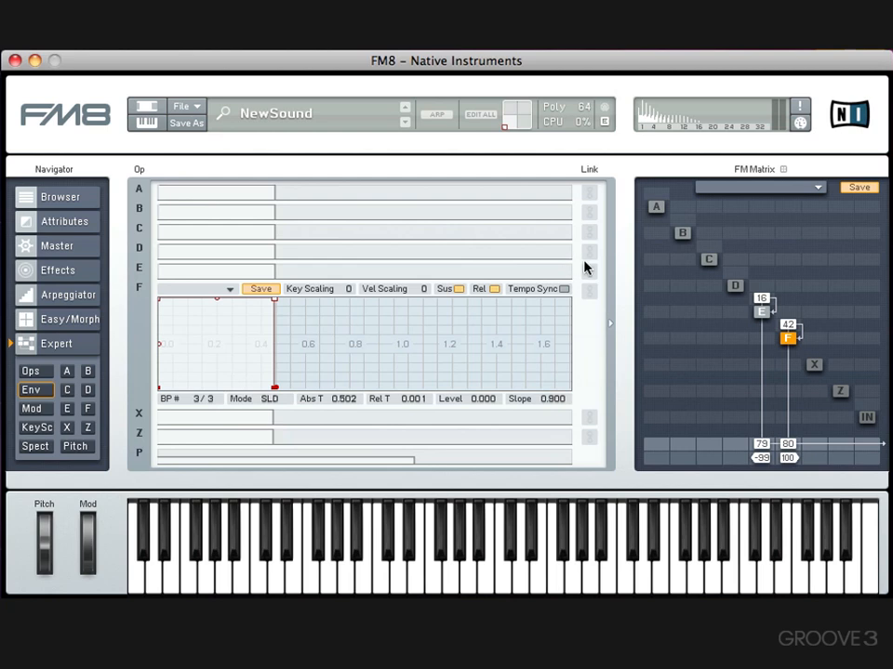
{"action": "left_click_drag", "start_coordinate": [274, 389], "coordinate": [316, 395]}
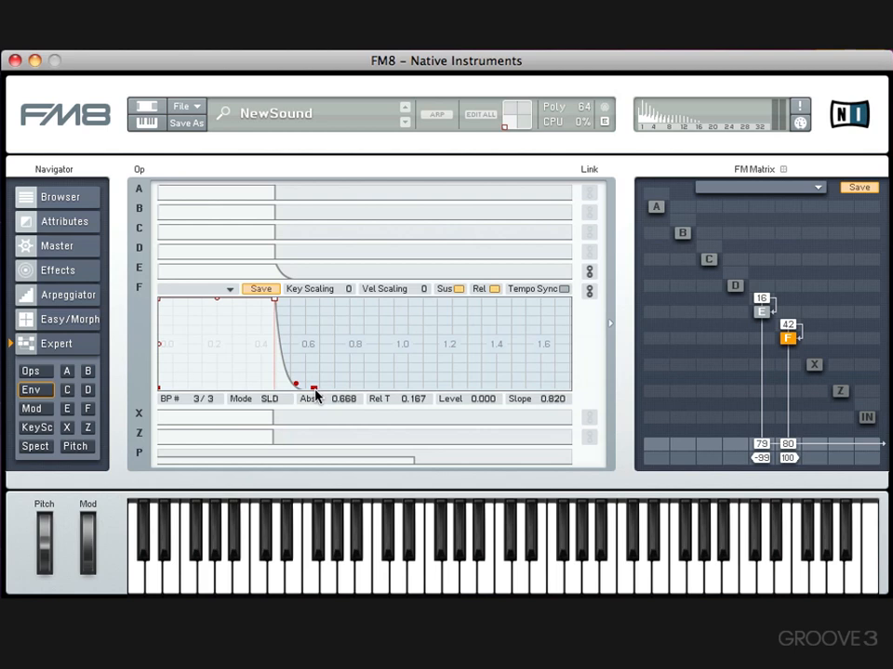
Step: Set the master unison voices to 10 and lower the output volume to 30
{"action": "left_click", "coordinate": [90, 253]}
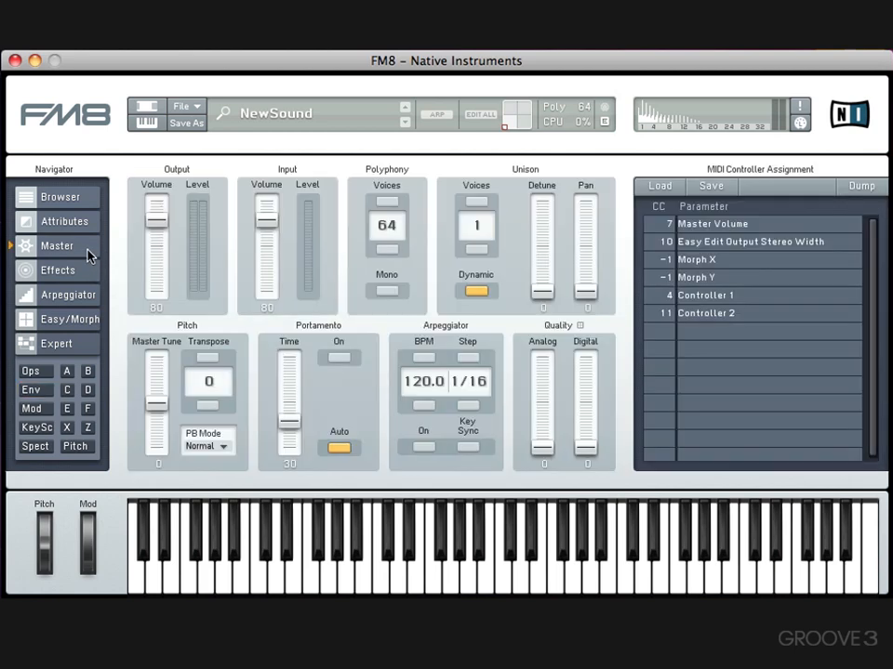
{"action": "left_click", "coordinate": [477, 203]}
{"action": "left_click", "coordinate": [477, 203]}
{"action": "left_click", "coordinate": [477, 202]}
{"action": "left_click", "coordinate": [477, 203]}
{"action": "left_click", "coordinate": [477, 203]}
{"action": "left_click", "coordinate": [477, 202]}
{"action": "left_click", "coordinate": [477, 203]}
{"action": "left_click", "coordinate": [477, 203]}
{"action": "left_click", "coordinate": [477, 202]}
{"action": "left_click_drag", "start_coordinate": [158, 223], "coordinate": [154, 282]}
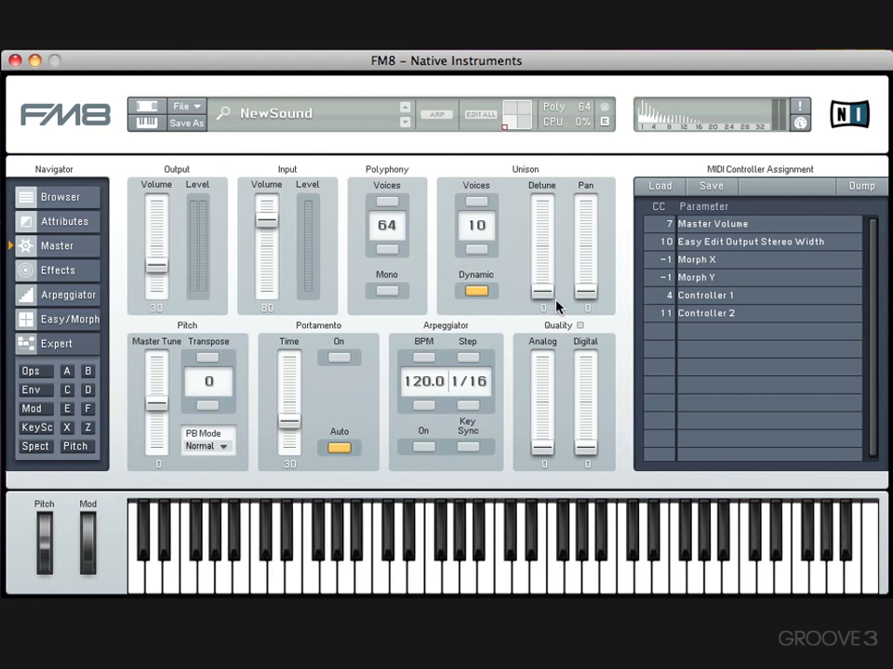
Step: Set the unison detune to 27 and pan to 92, with the analog quality at 66
{"action": "left_click_drag", "start_coordinate": [549, 293], "coordinate": [585, 209]}
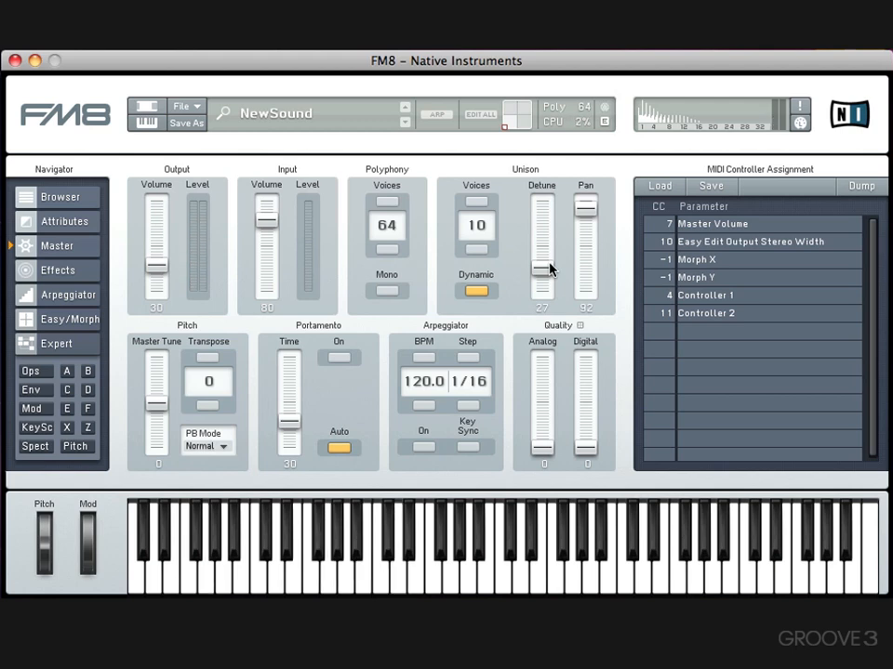
{"action": "left_click_drag", "start_coordinate": [548, 453], "coordinate": [537, 372]}
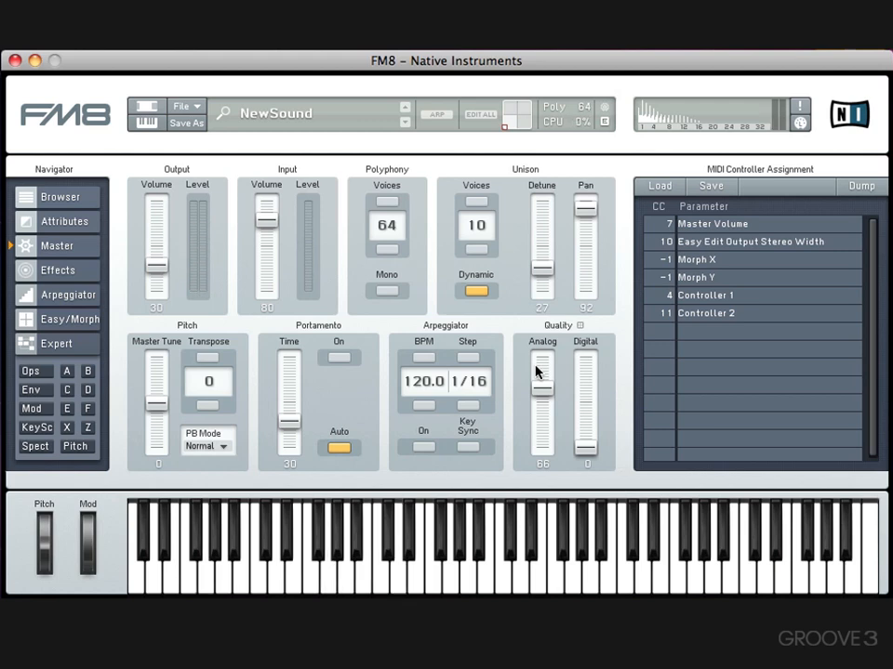
Step: Reroute operators E and F from the output into filter Z at 83 and 82, and output Z at 79
{"action": "left_click", "coordinate": [57, 343]}
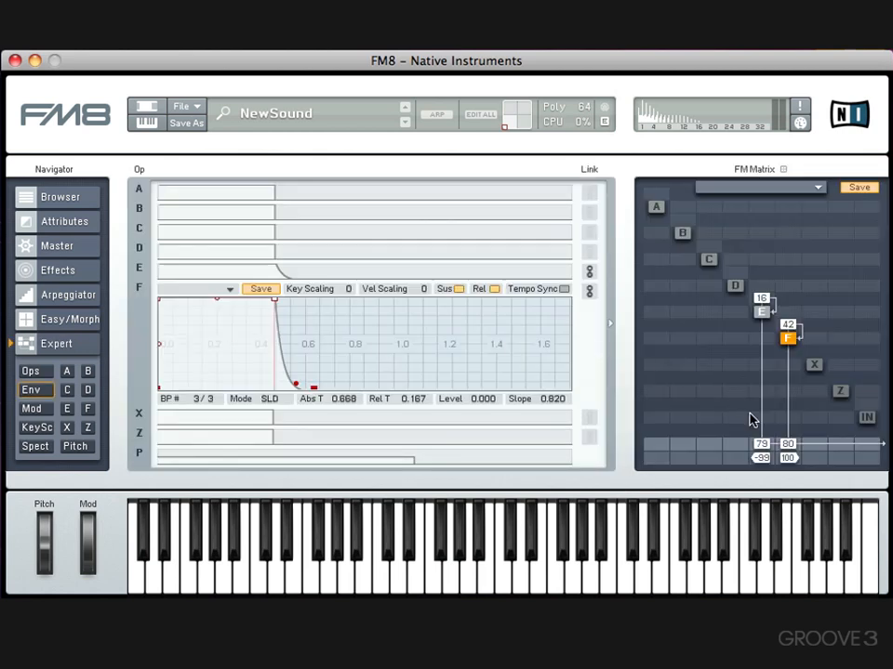
{"action": "left_click_drag", "start_coordinate": [761, 443], "coordinate": [783, 568]}
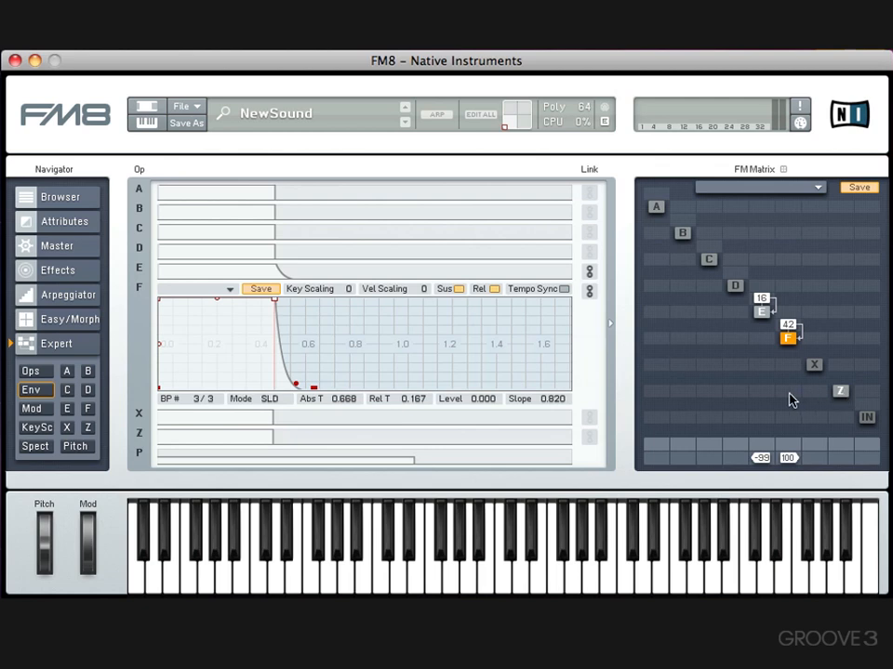
{"action": "left_click_drag", "start_coordinate": [788, 392], "coordinate": [762, 324]}
{"action": "left_click_drag", "start_coordinate": [841, 444], "coordinate": [844, 380]}
{"action": "left_click", "coordinate": [842, 392]}
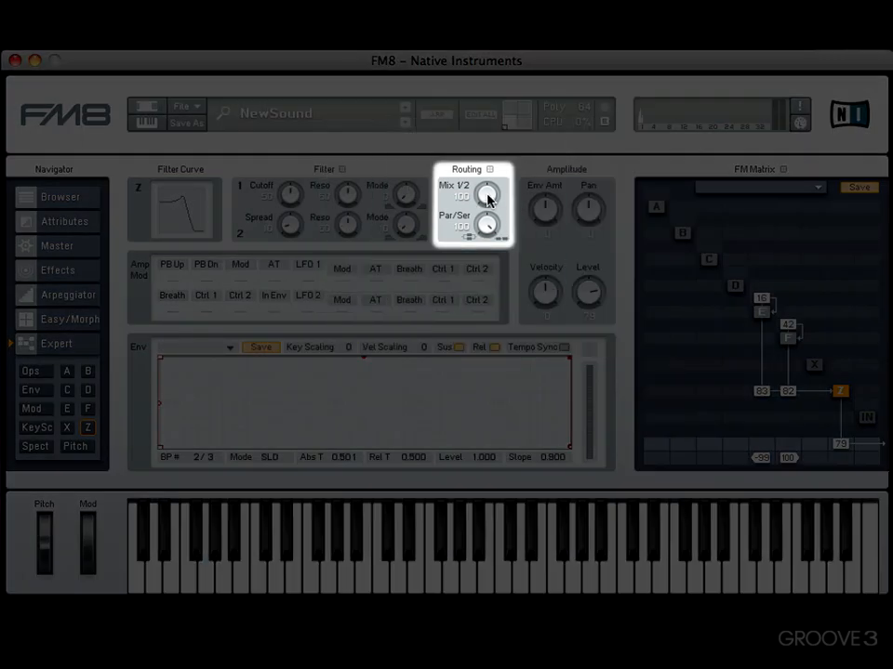
Step: Try different Mix 1/2 and Par/Ser routing amounts on filter Z, returning both to 100
{"action": "left_click_drag", "start_coordinate": [488, 196], "coordinate": [488, 165]}
{"action": "left_click_drag", "start_coordinate": [486, 226], "coordinate": [475, 261]}
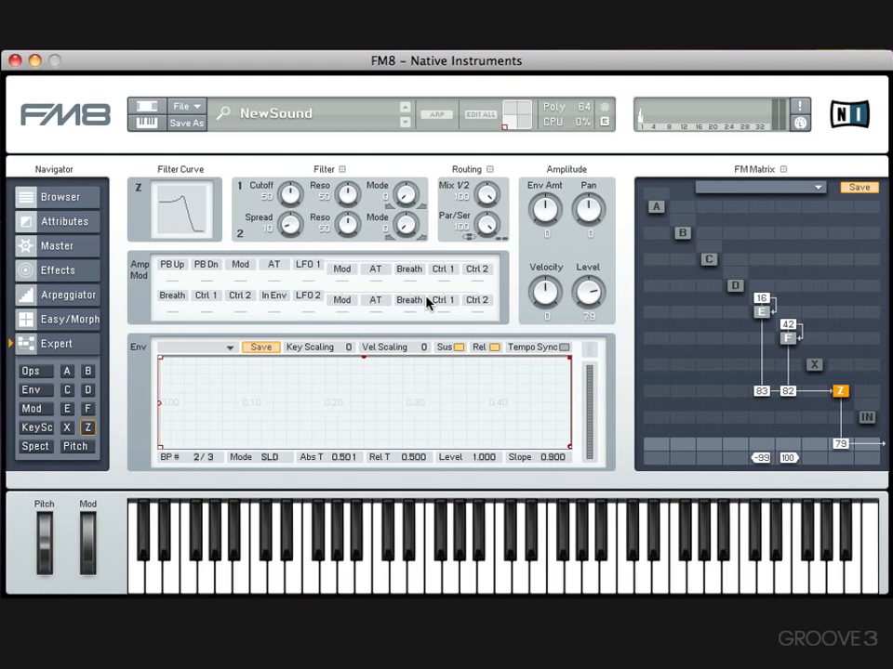
{"action": "left_click_drag", "start_coordinate": [486, 223], "coordinate": [487, 164]}
Step: Set filter Z's cutoff to 80 and spread to 0, with resonances of 20 for filter 1 and 6 for filter 2
{"action": "mouse_move", "coordinate": [291, 193]}
{"action": "left_mouse_down"}
{"action": "mouse_move", "coordinate": [290, 232]}
{"action": "mouse_move", "coordinate": [298, 154]}
{"action": "mouse_move", "coordinate": [292, 204]}
{"action": "mouse_move", "coordinate": [291, 173]}
{"action": "mouse_move", "coordinate": [291, 193]}
{"action": "left_mouse_up"}
{"action": "left_click_drag", "start_coordinate": [295, 232], "coordinate": [301, 149]}
{"action": "left_click_drag", "start_coordinate": [347, 223], "coordinate": [345, 185]}
{"action": "left_click_drag", "start_coordinate": [291, 227], "coordinate": [274, 506]}
{"action": "left_click_drag", "start_coordinate": [291, 232], "coordinate": [299, 292]}
{"action": "left_click_drag", "start_coordinate": [336, 237], "coordinate": [330, 340]}
{"action": "left_click_drag", "start_coordinate": [291, 201], "coordinate": [313, 119]}
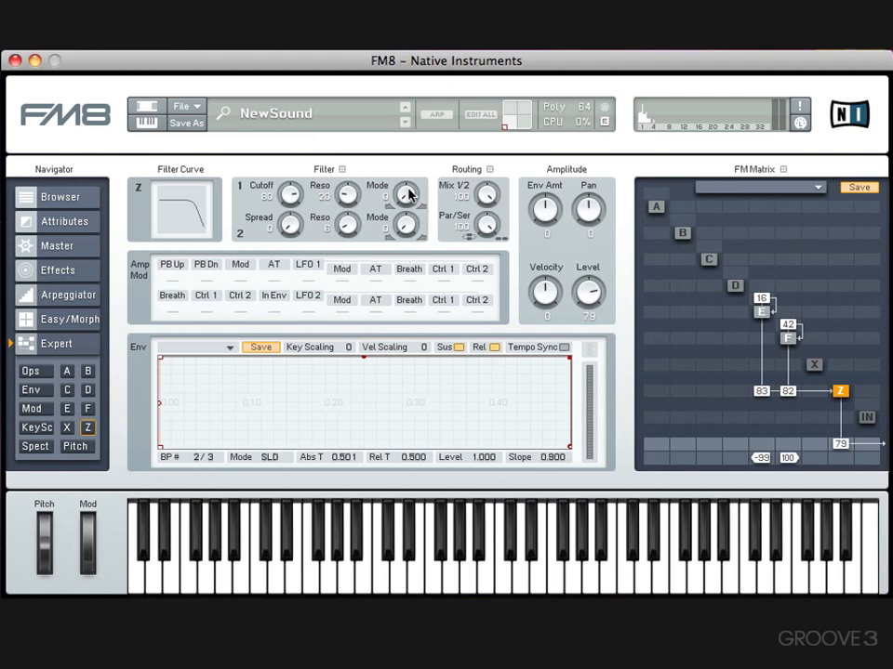
Step: Try filter 1 with Mode 48 and cutoff 63, and return its mode to 0
{"action": "left_click_drag", "start_coordinate": [409, 193], "coordinate": [412, 142]}
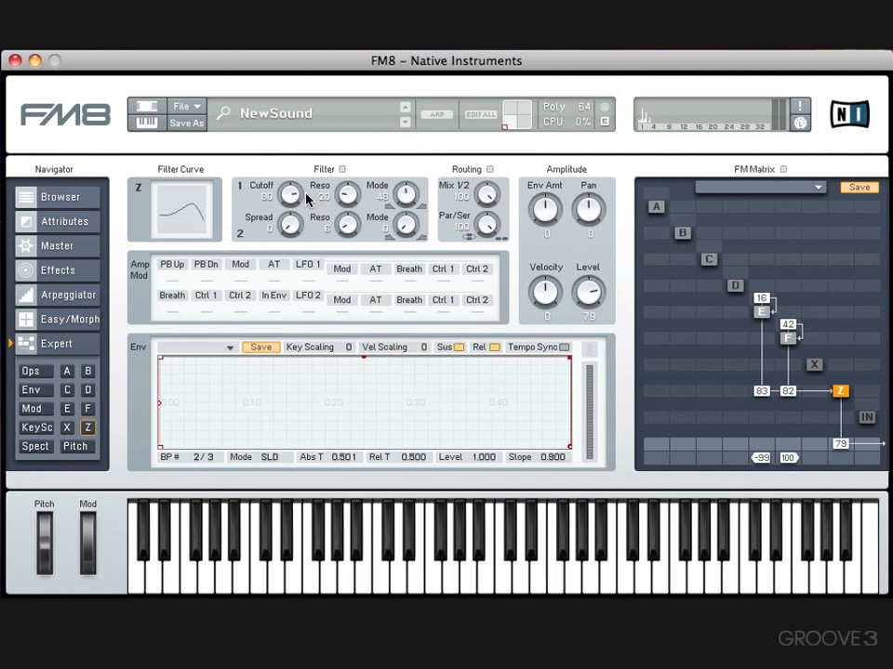
{"action": "left_click_drag", "start_coordinate": [289, 192], "coordinate": [292, 205]}
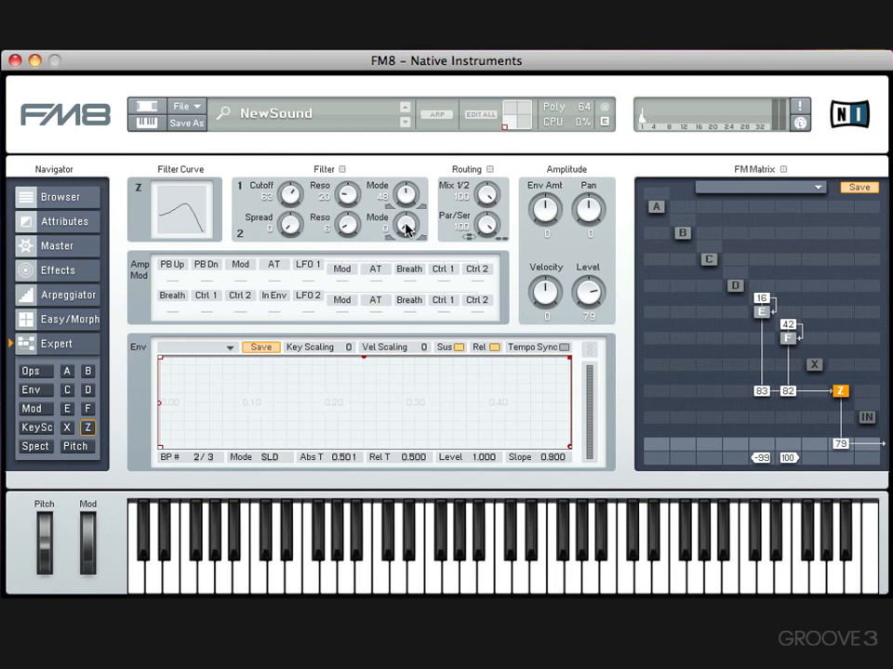
{"action": "mouse_move", "coordinate": [407, 223]}
{"action": "left_mouse_down"}
{"action": "mouse_move", "coordinate": [410, 100]}
{"action": "mouse_move", "coordinate": [410, 233]}
{"action": "left_mouse_up"}
{"action": "left_click_drag", "start_coordinate": [406, 193], "coordinate": [406, 282]}
Step: Raise the resonance to 56 on filter 1 and 22 on filter 2, and sweep the cutoff down to 0
{"action": "left_click_drag", "start_coordinate": [356, 222], "coordinate": [347, 178]}
{"action": "left_click_drag", "start_coordinate": [290, 192], "coordinate": [345, 177]}
{"action": "left_click_drag", "start_coordinate": [294, 192], "coordinate": [368, 299]}
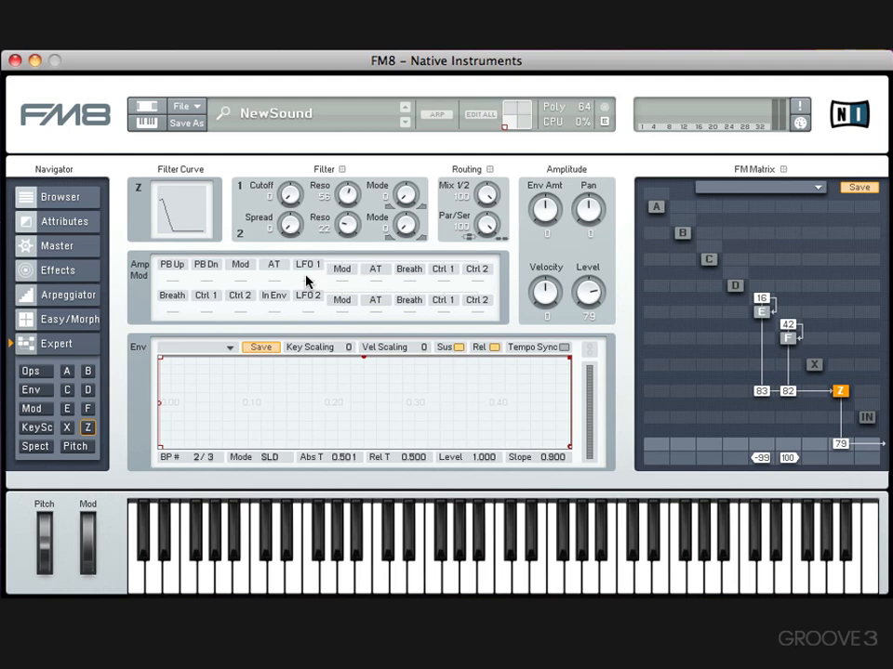
Step: Modulate filter Z from LFO 1 at 52 and set LFO 1's Key Scale and Vel Scale to 0
{"action": "left_click_drag", "start_coordinate": [307, 281], "coordinate": [307, 232]}
{"action": "left_click", "coordinate": [47, 410]}
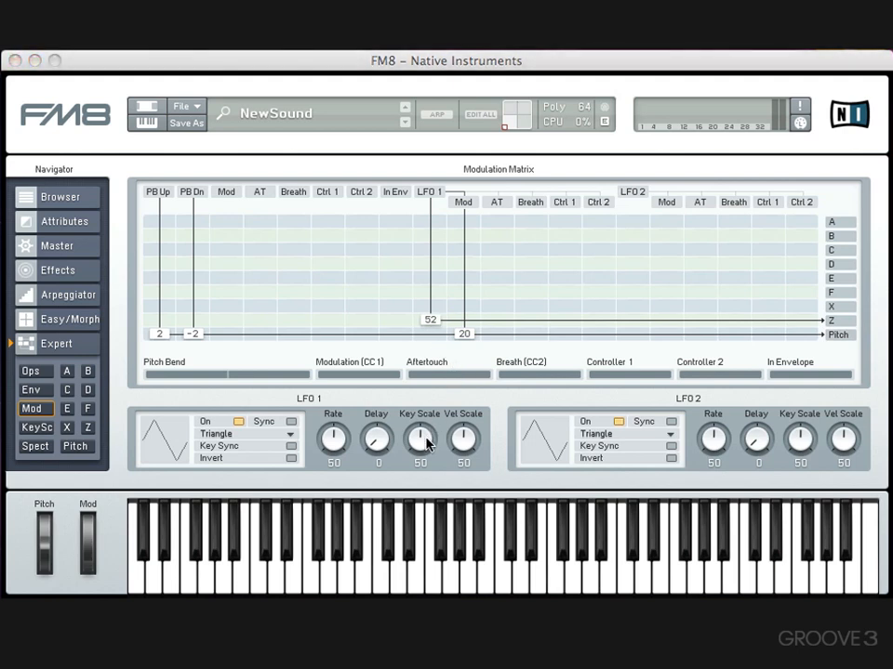
{"action": "left_click_drag", "start_coordinate": [420, 441], "coordinate": [423, 569]}
{"action": "left_click_drag", "start_coordinate": [464, 440], "coordinate": [458, 577]}
Step: Set LFO 1's rate to 38 with Key Sync enabled, and remove its modulation of filter Z
{"action": "mouse_move", "coordinate": [338, 462]}
{"action": "left_mouse_down"}
{"action": "mouse_move", "coordinate": [339, 448]}
{"action": "mouse_move", "coordinate": [336, 462]}
{"action": "left_mouse_up"}
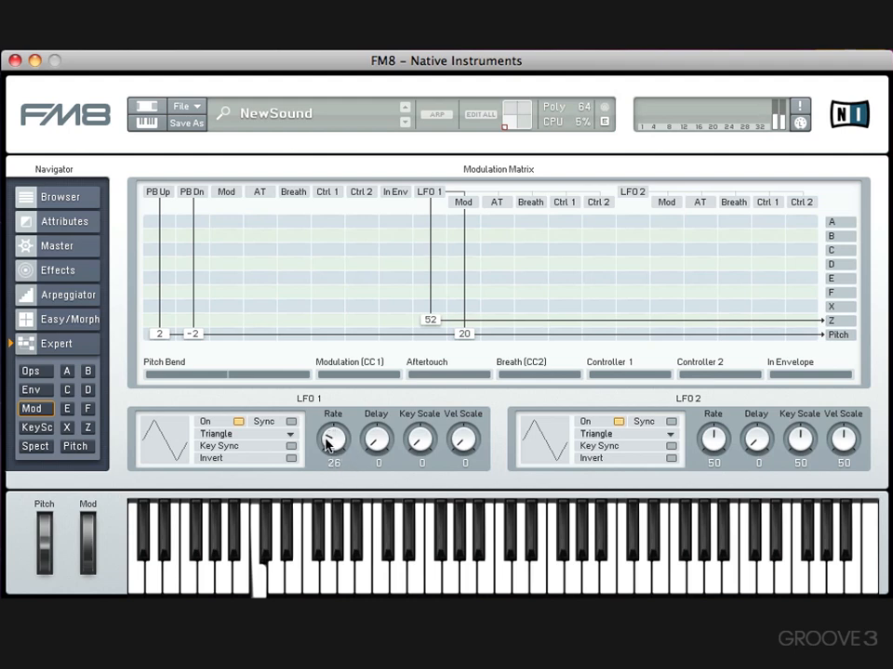
{"action": "left_click", "coordinate": [292, 445]}
{"action": "mouse_move", "coordinate": [328, 443]}
{"action": "left_mouse_down"}
{"action": "mouse_move", "coordinate": [332, 406]}
{"action": "mouse_move", "coordinate": [328, 454]}
{"action": "left_mouse_up"}
{"action": "double_click", "coordinate": [425, 318]}
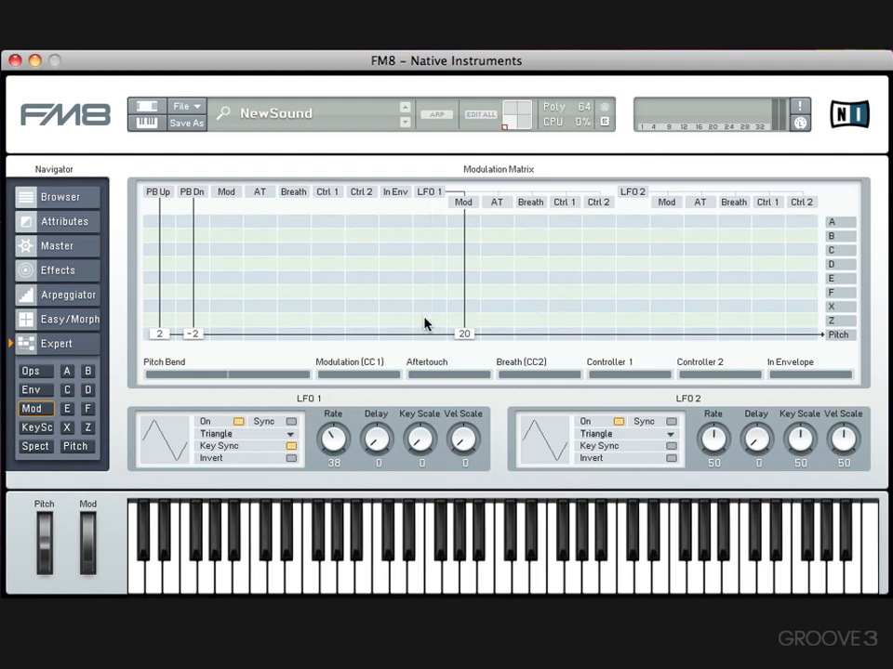
Step: Set filter Z's cutoff to 0 and its envelope amount to 100
{"action": "left_click", "coordinate": [89, 428]}
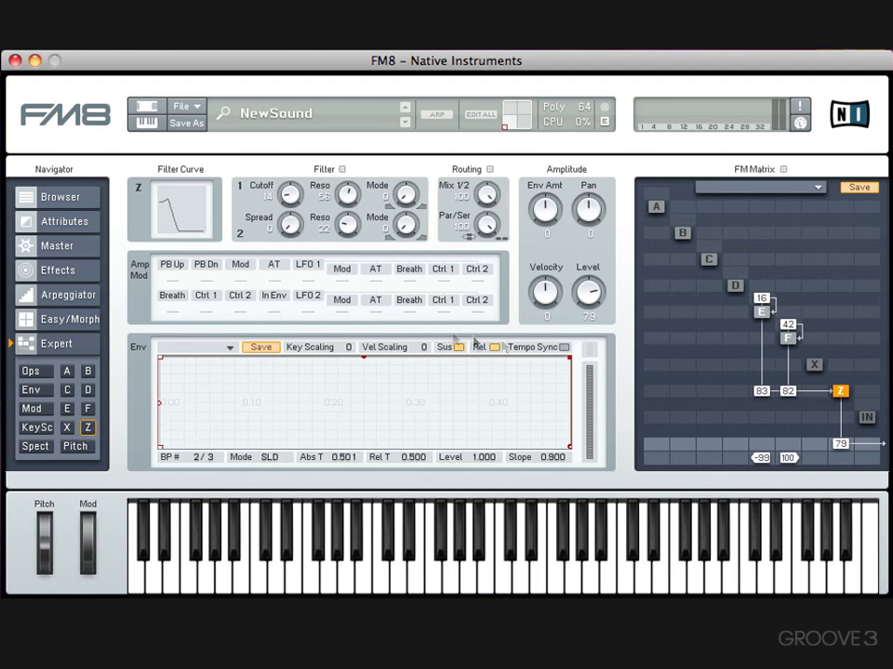
{"action": "left_click_drag", "start_coordinate": [296, 181], "coordinate": [338, 203]}
{"action": "left_click_drag", "start_coordinate": [551, 215], "coordinate": [548, 156]}
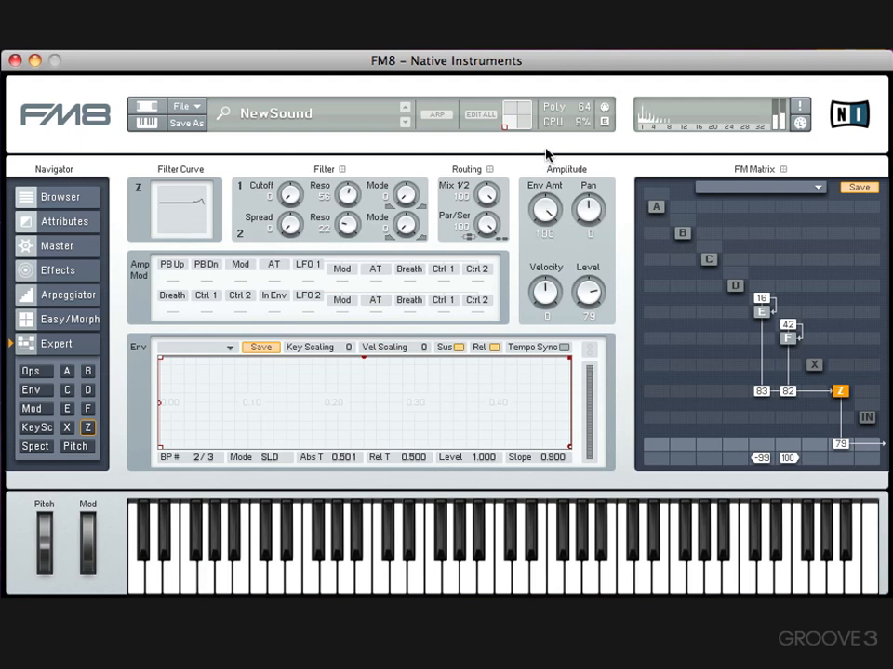
Step: Shape filter Z's envelope to decay over 0.494 to a level of 0.163, and set filter 1's resonance to 60
{"action": "left_click_drag", "start_coordinate": [570, 359], "coordinate": [519, 435]}
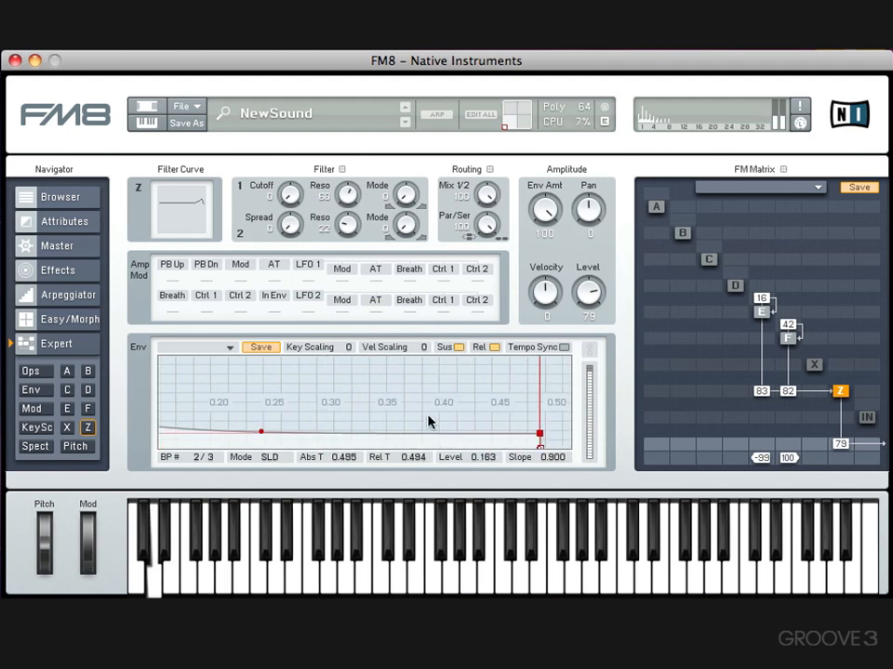
{"action": "left_click_drag", "start_coordinate": [337, 430], "coordinate": [349, 424]}
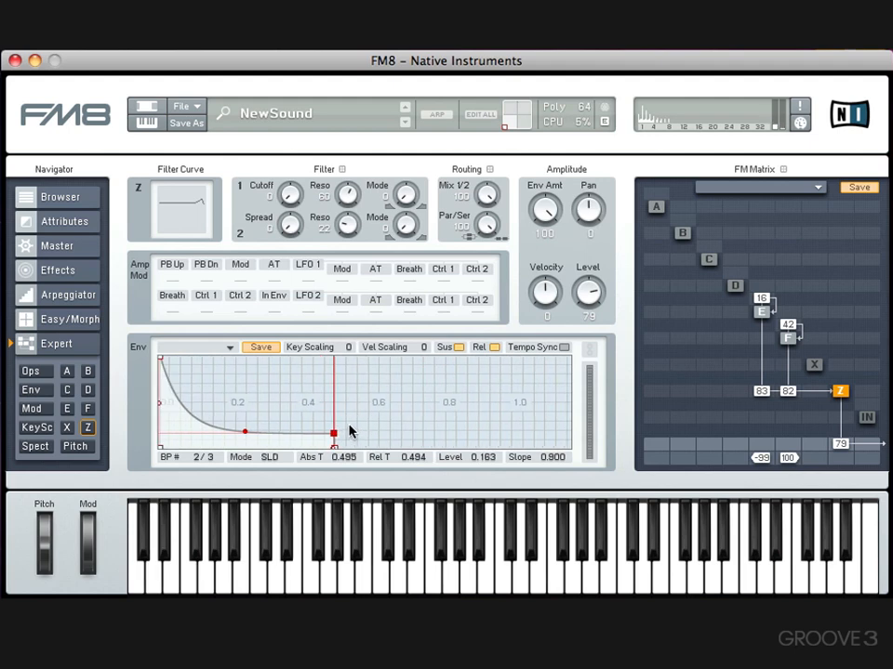
Step: Refine filter Z with an envelope decay of 0.502 to level 0.071, both resonances at 52 and velocity at 82
{"action": "left_click_drag", "start_coordinate": [245, 433], "coordinate": [338, 446]}
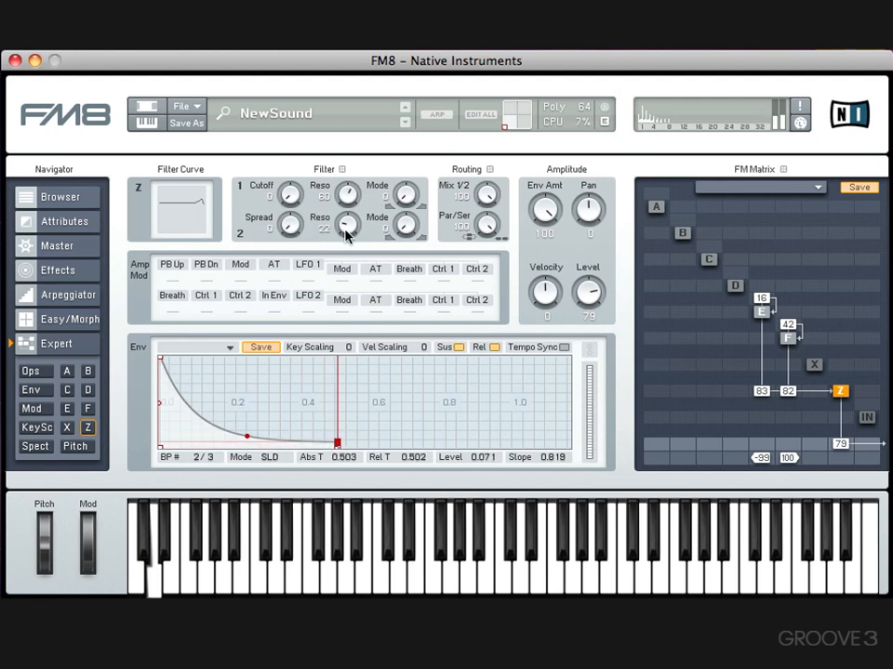
{"action": "mouse_move", "coordinate": [348, 222]}
{"action": "left_mouse_down"}
{"action": "mouse_move", "coordinate": [343, 195]}
{"action": "mouse_move", "coordinate": [351, 192]}
{"action": "mouse_move", "coordinate": [353, 210]}
{"action": "left_mouse_up"}
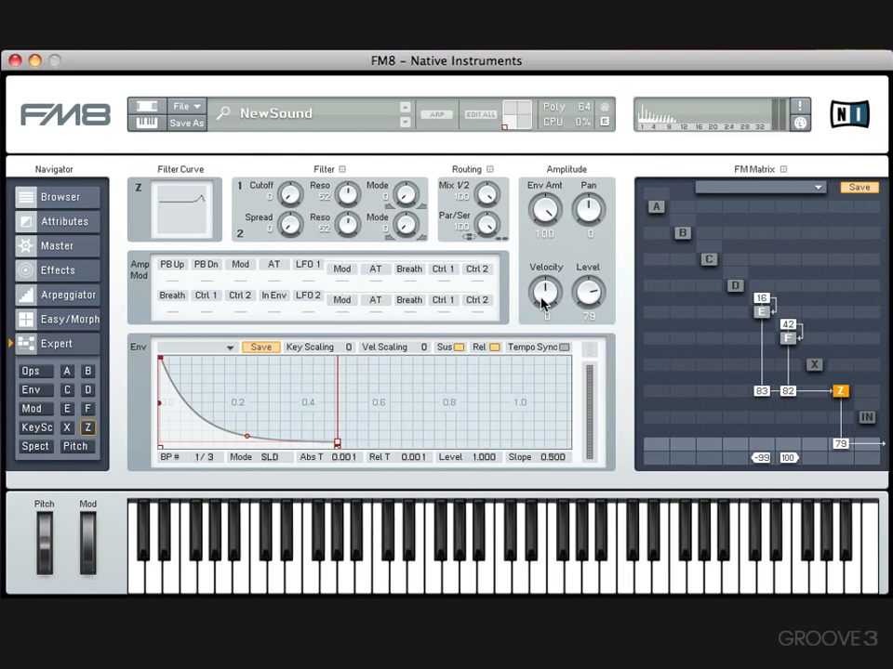
{"action": "left_click_drag", "start_coordinate": [542, 298], "coordinate": [548, 256]}
Step: Give operator D a Square waveform, route it to filter Z at 78, and adjust its frequency ratio
{"action": "left_click", "coordinate": [735, 290]}
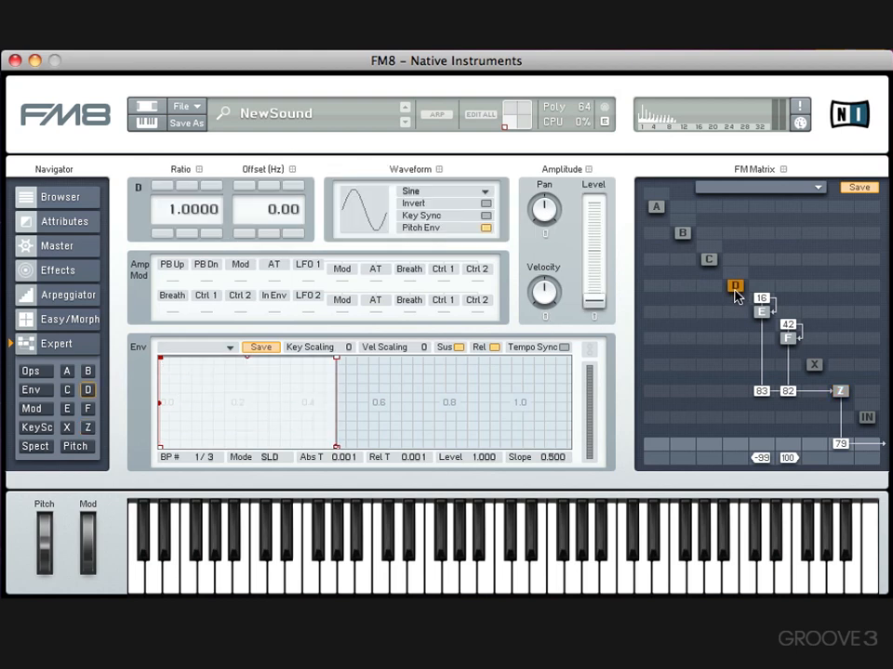
{"action": "left_click", "coordinate": [443, 193]}
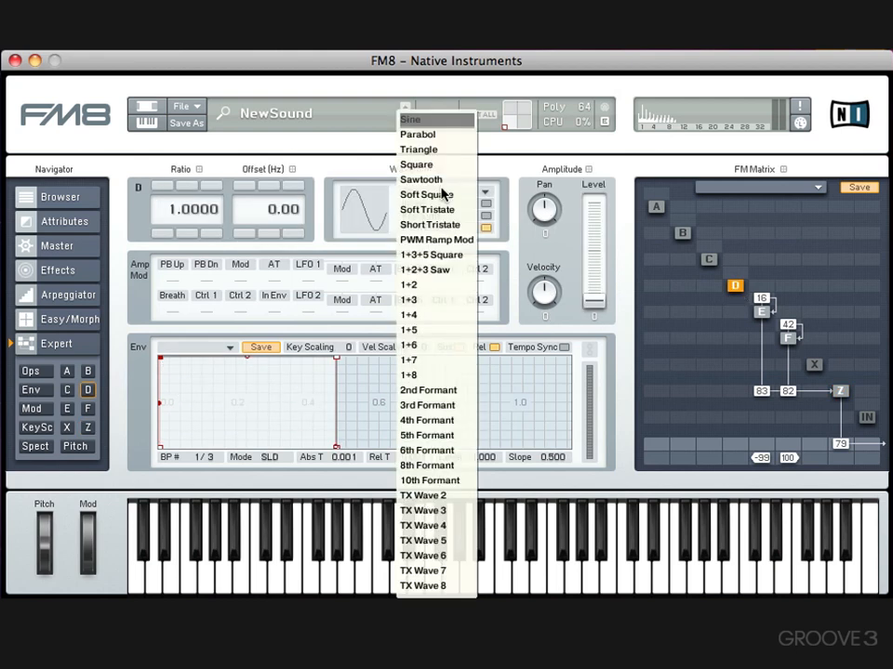
{"action": "left_click", "coordinate": [440, 167]}
{"action": "left_click_drag", "start_coordinate": [731, 396], "coordinate": [735, 324]}
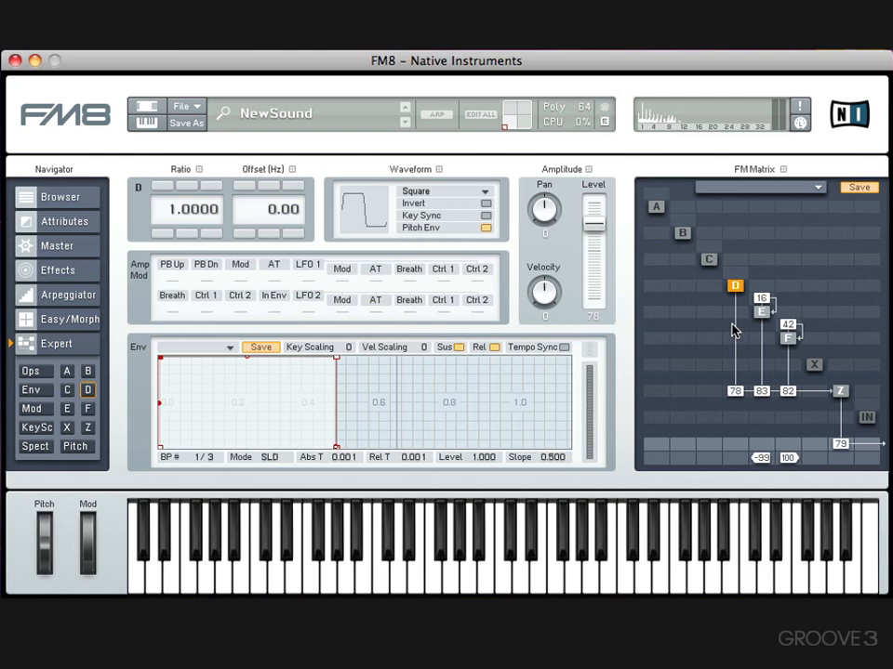
{"action": "left_click", "coordinate": [165, 190]}
Step: Route noise operator X into filter Z at 29, with noise amp 100 and noise cutoff 84
{"action": "left_click", "coordinate": [815, 367]}
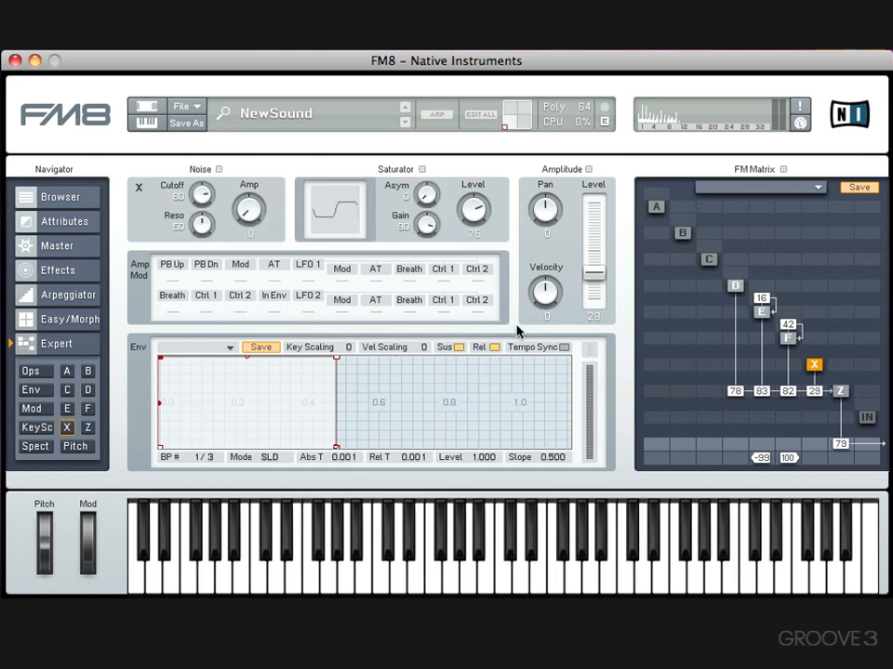
{"action": "left_click_drag", "start_coordinate": [254, 195], "coordinate": [261, 85]}
{"action": "left_click_drag", "start_coordinate": [209, 201], "coordinate": [198, 197]}
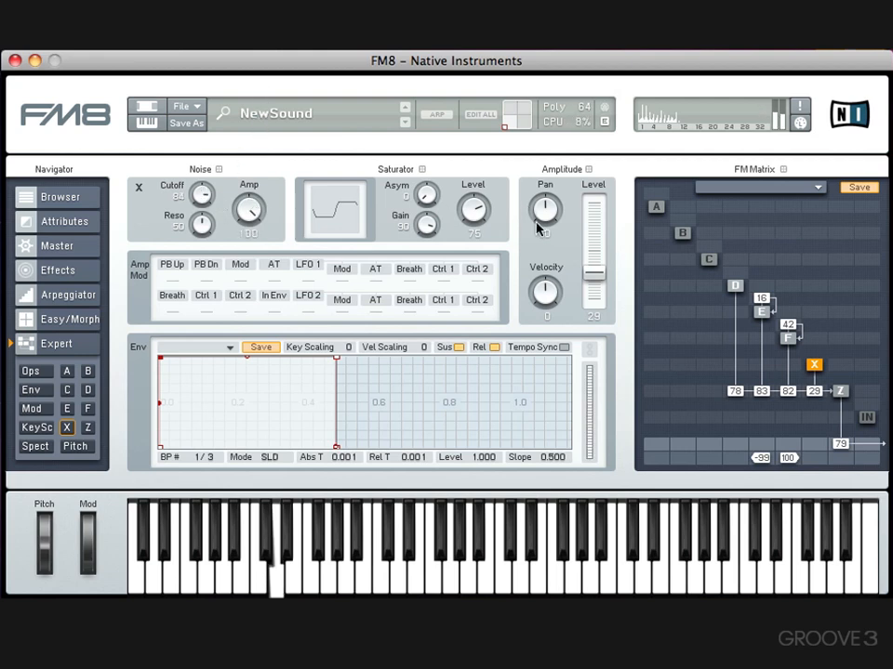
Step: Raise operator X's send to filter Z to 62, set its noise cutoff to 100 and resonance to 69, and lower the noise amp
{"action": "left_click_drag", "start_coordinate": [816, 392], "coordinate": [818, 359]}
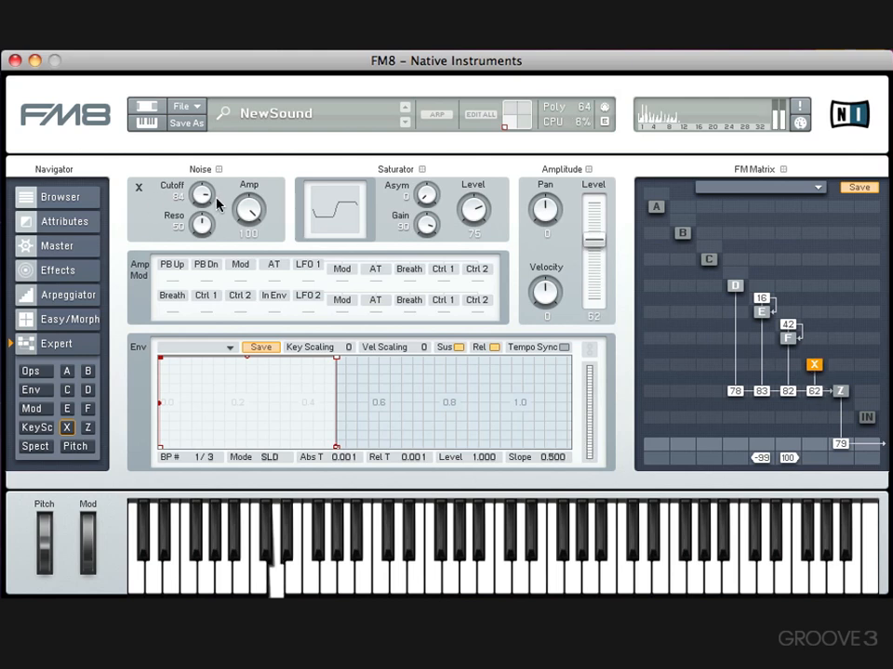
{"action": "left_click_drag", "start_coordinate": [209, 193], "coordinate": [209, 178]}
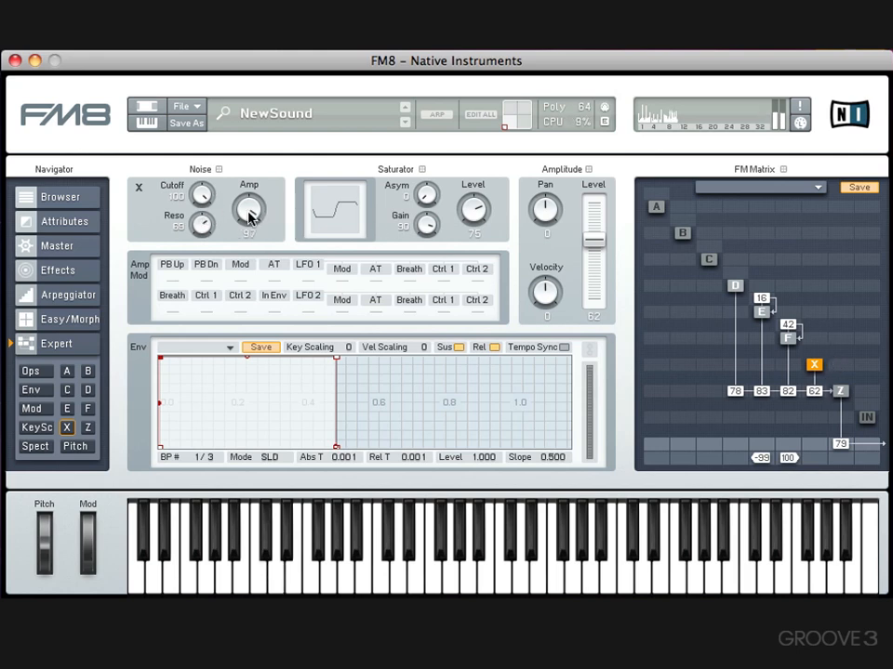
{"action": "left_click_drag", "start_coordinate": [254, 207], "coordinate": [248, 225]}
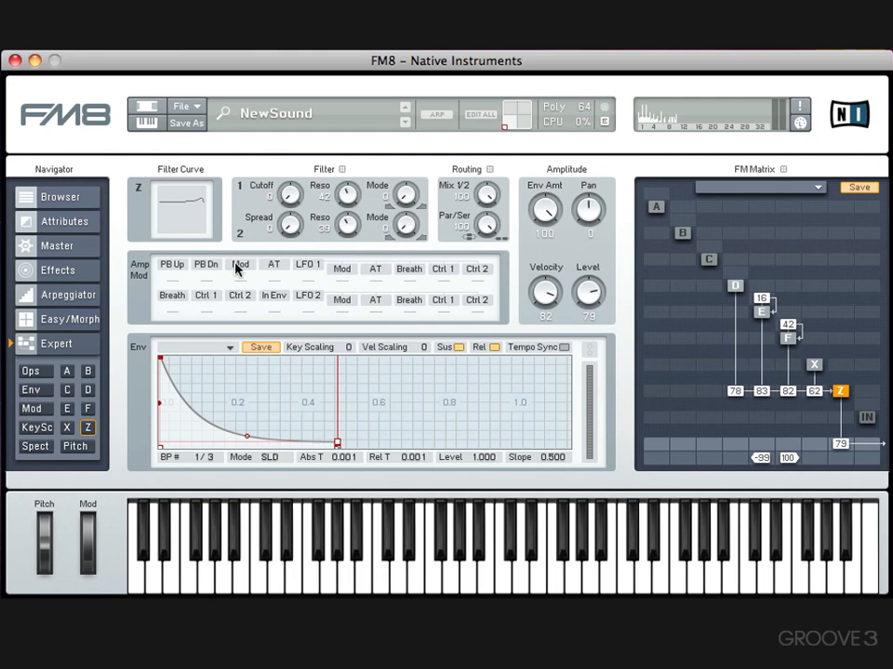
Step: Add the Chorus/Delay effect with Mod Depth 36 and Dry/Wet 42
{"action": "left_click", "coordinate": [88, 271]}
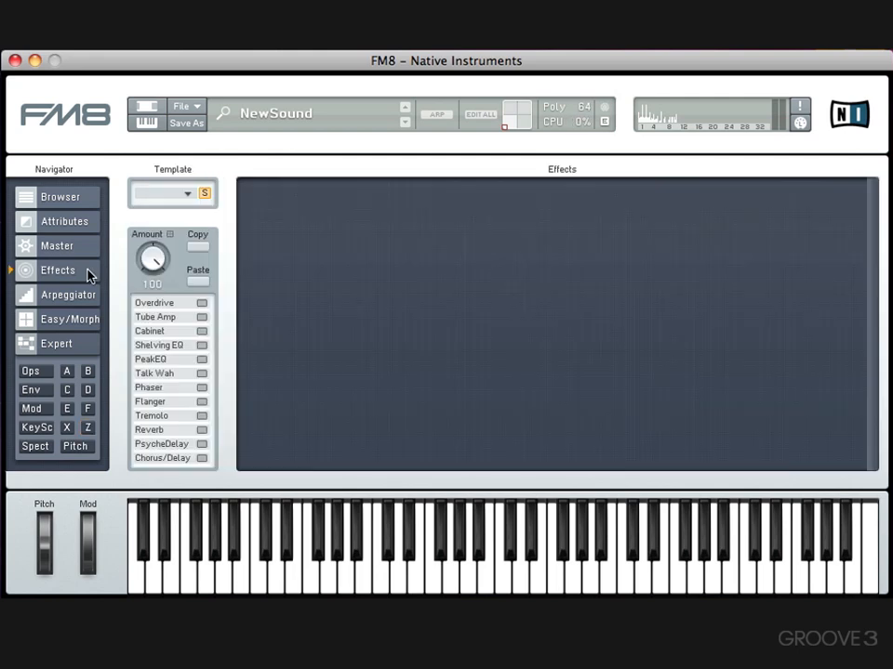
{"action": "left_click", "coordinate": [197, 459]}
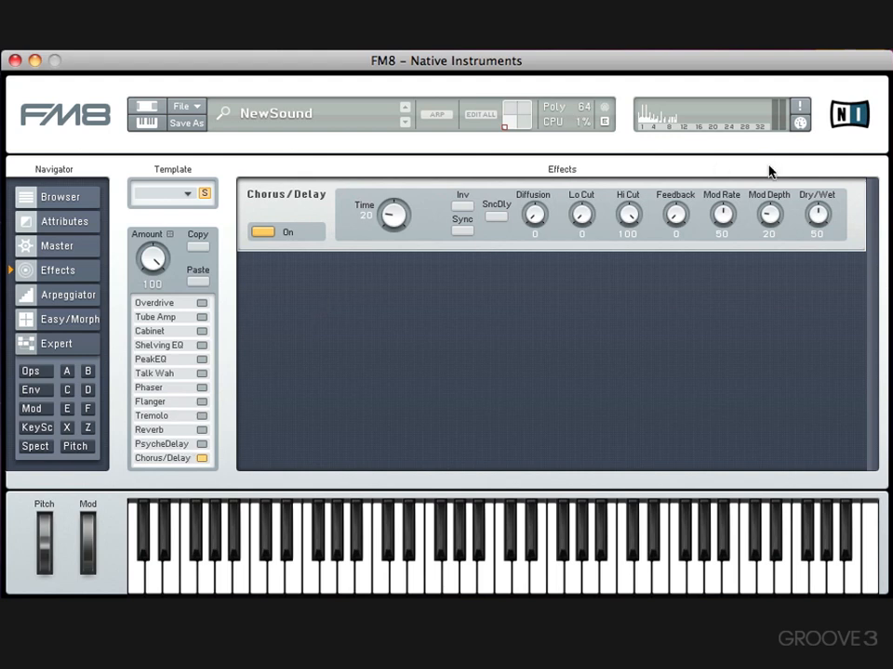
{"action": "mouse_move", "coordinate": [770, 223]}
{"action": "left_mouse_down"}
{"action": "mouse_move", "coordinate": [819, 222]}
{"action": "mouse_move", "coordinate": [769, 215]}
{"action": "left_mouse_up"}
Step: Add the Reverb effect with Time 60 and Dry/Wet 29
{"action": "left_click", "coordinate": [186, 431]}
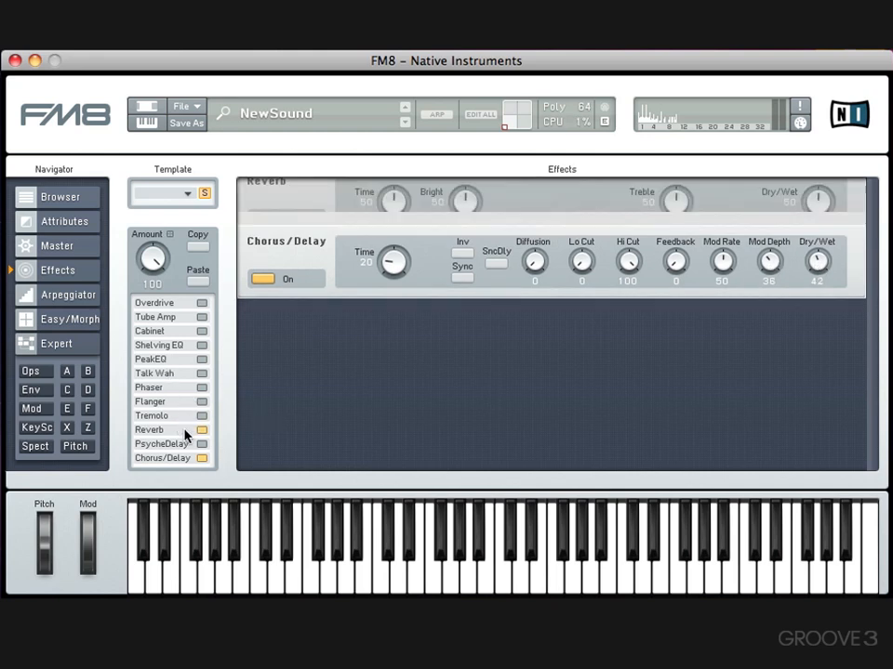
{"action": "left_click_drag", "start_coordinate": [813, 223], "coordinate": [812, 240]}
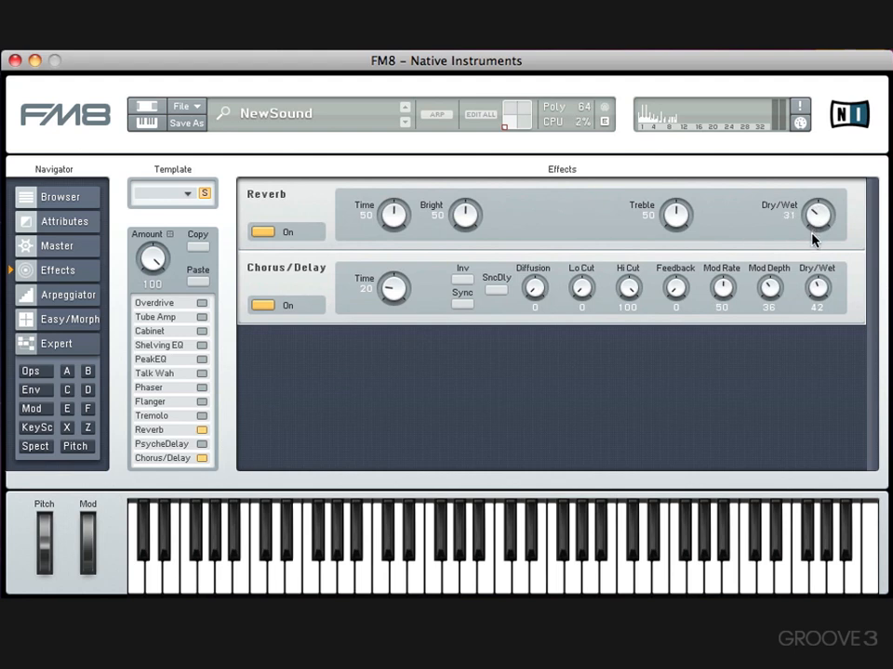
{"action": "left_click_drag", "start_coordinate": [390, 228], "coordinate": [389, 209]}
Step: Add the PsycheDelay effect with Sync on, Time 27, Feedback 38 and Dry/Wet 28
{"action": "left_click", "coordinate": [191, 443]}
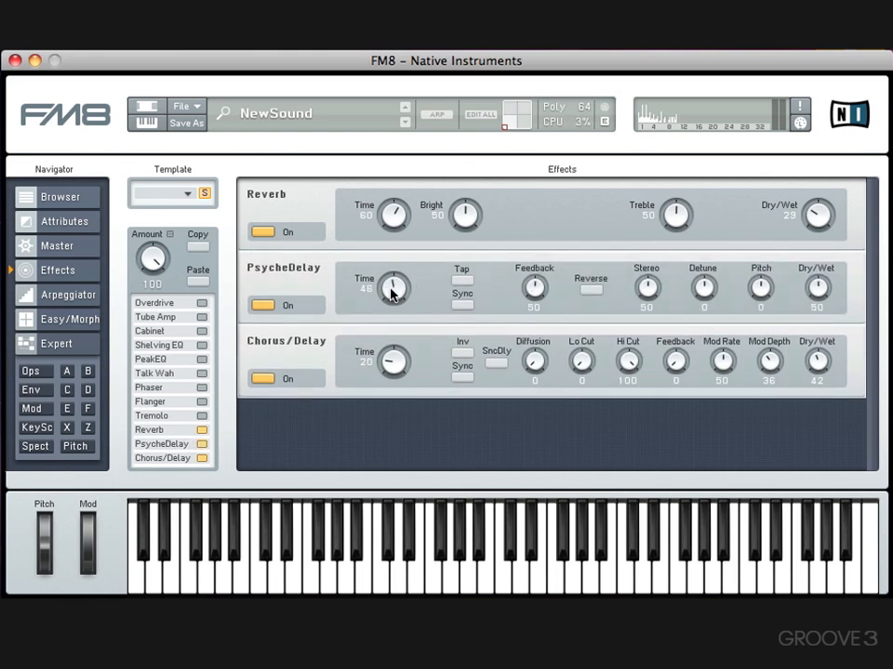
{"action": "left_click_drag", "start_coordinate": [388, 285], "coordinate": [389, 310]}
{"action": "left_click_drag", "start_coordinate": [819, 300], "coordinate": [826, 319]}
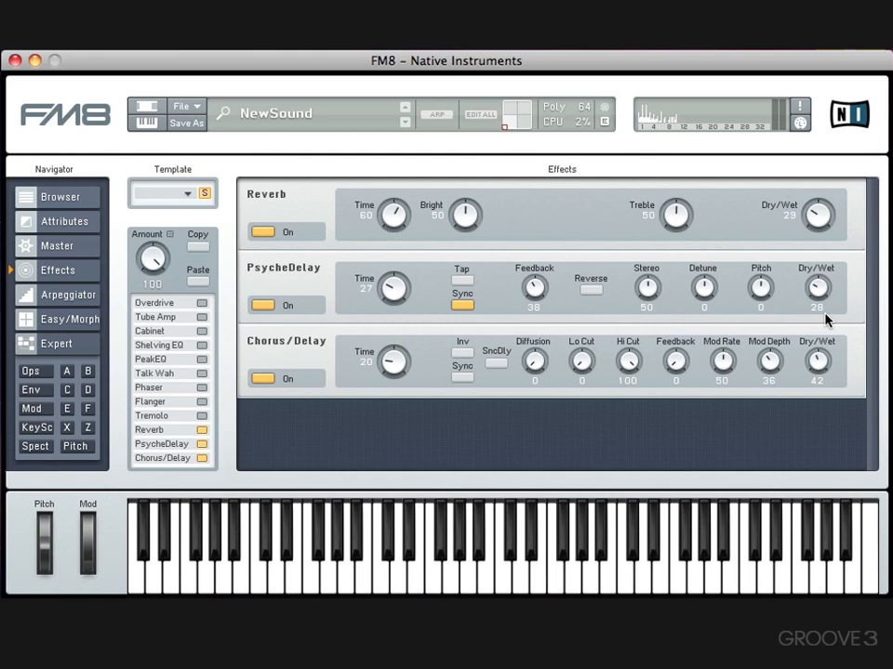